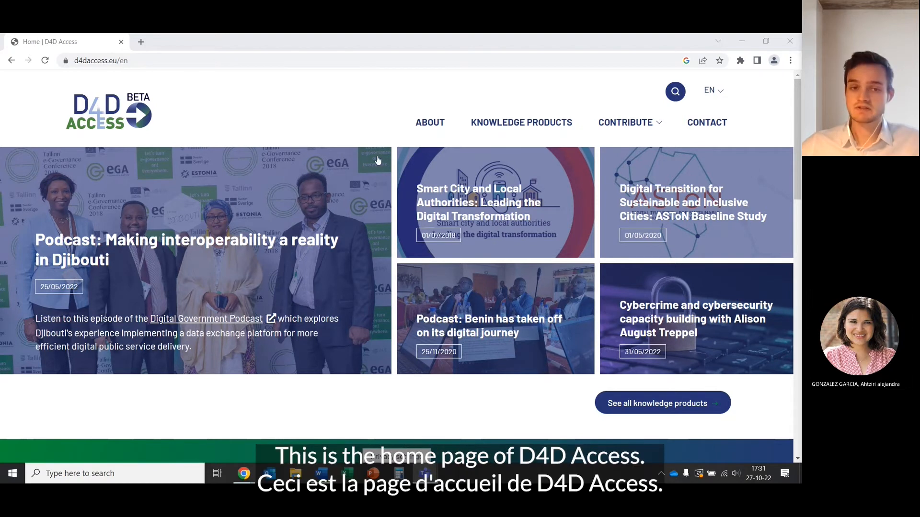
Open the Contribute page of the D4D Access website.
scroll(379, 102, down, 1)
scroll(379, 101, up, 1)
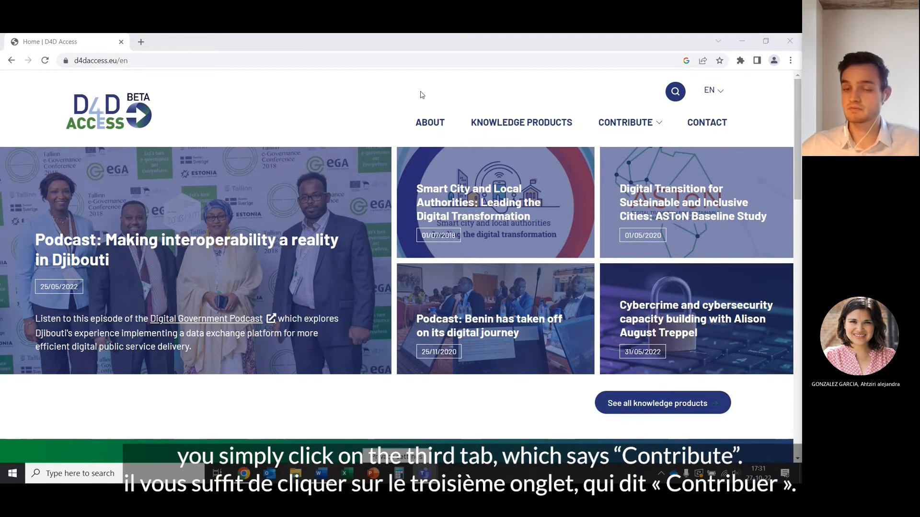
click(631, 124)
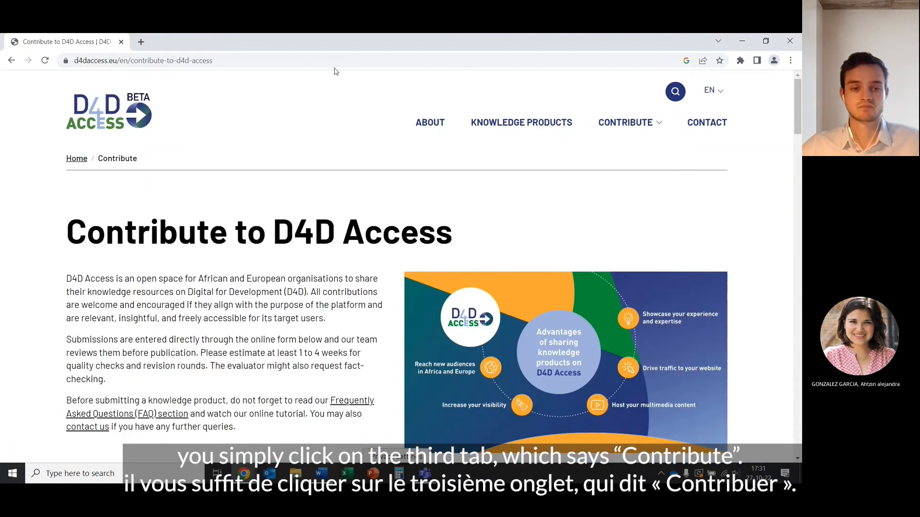
Examine the contributor information and the knowledge product details fields, from the title to the summary, in the contribution form.
scroll(171, 163, down, 5)
scroll(129, 106, down, 2)
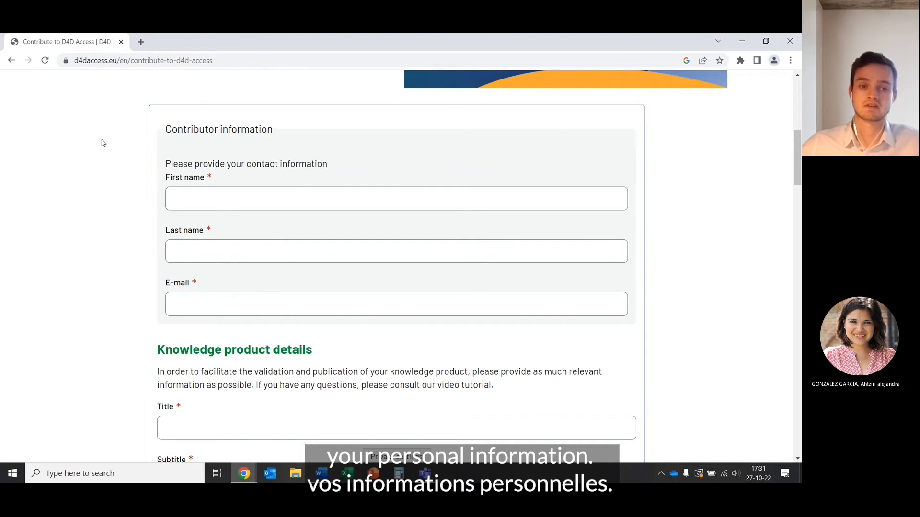
scroll(100, 143, down, 1)
scroll(96, 146, up, 1)
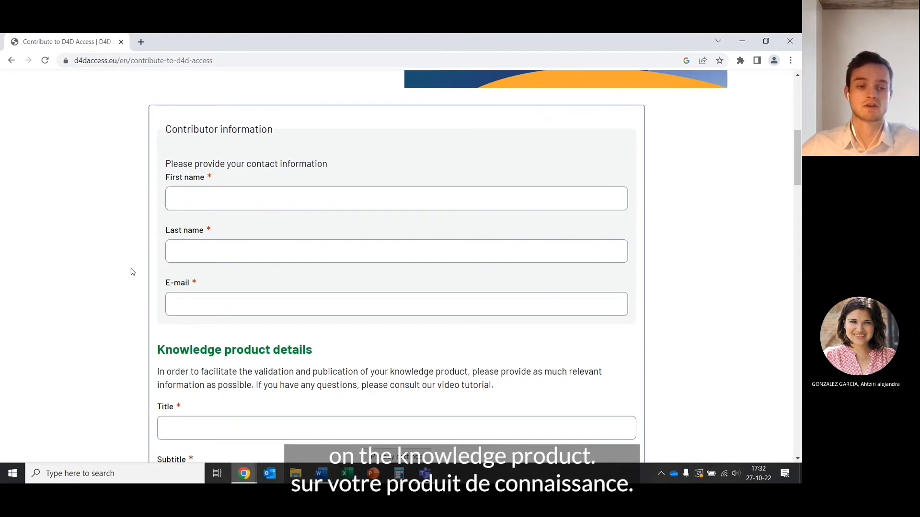
scroll(134, 256, down, 3)
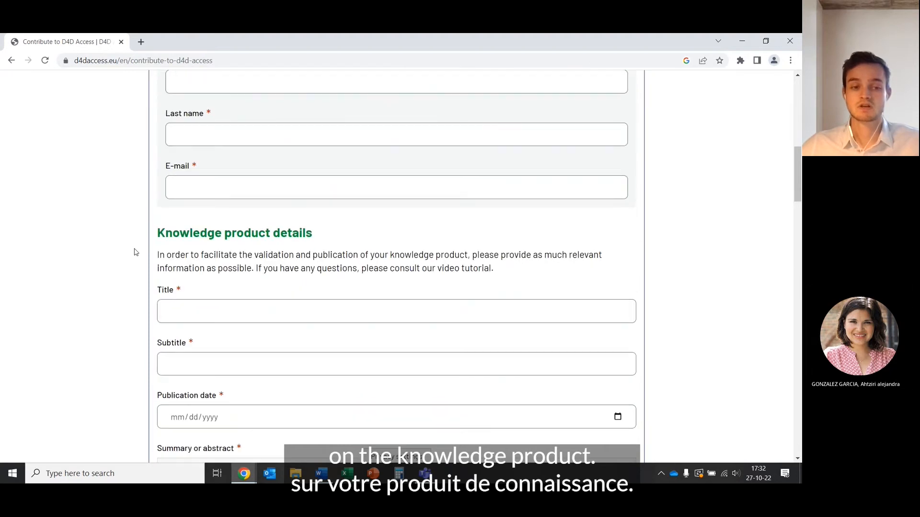
scroll(134, 252, down, 1)
scroll(128, 228, down, 1)
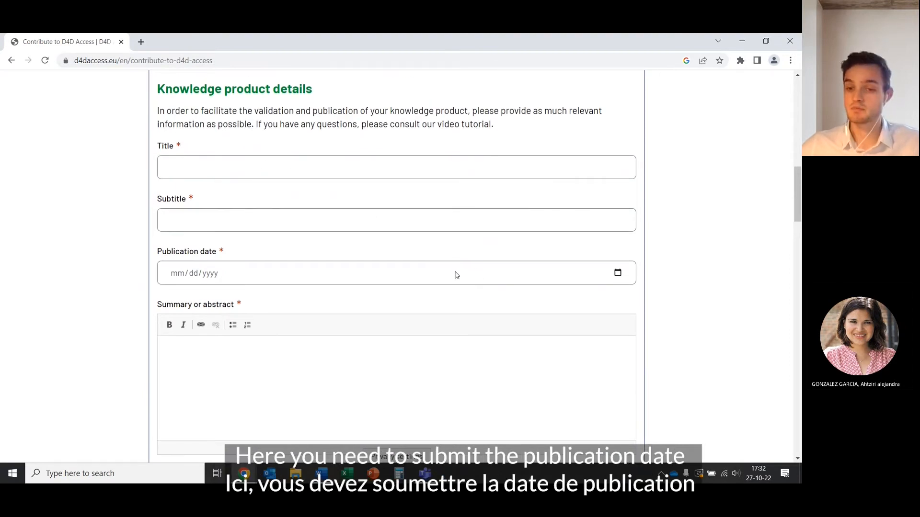
scroll(132, 231, down, 1)
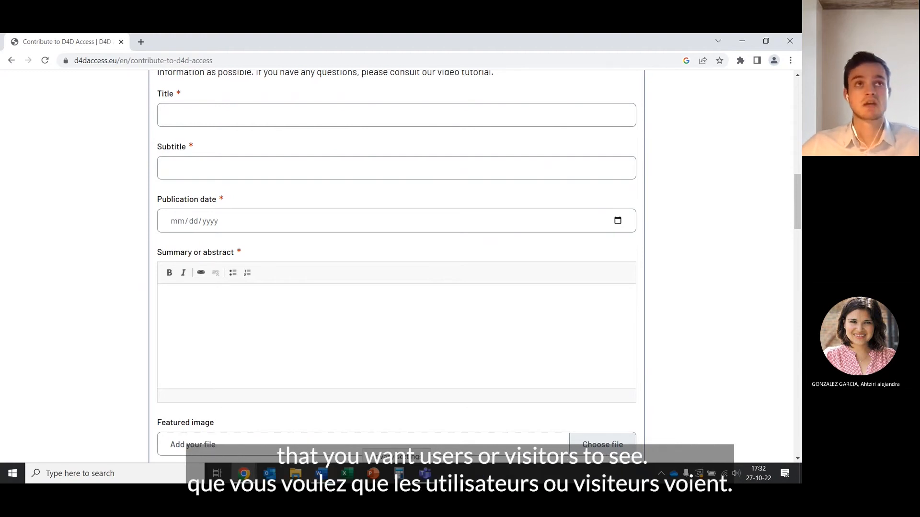
Bring up the knowledge products listing, examine how titles, images and summaries are presented, and return to the contribution form.
drag(801, 40, 562, 87)
click(737, 89)
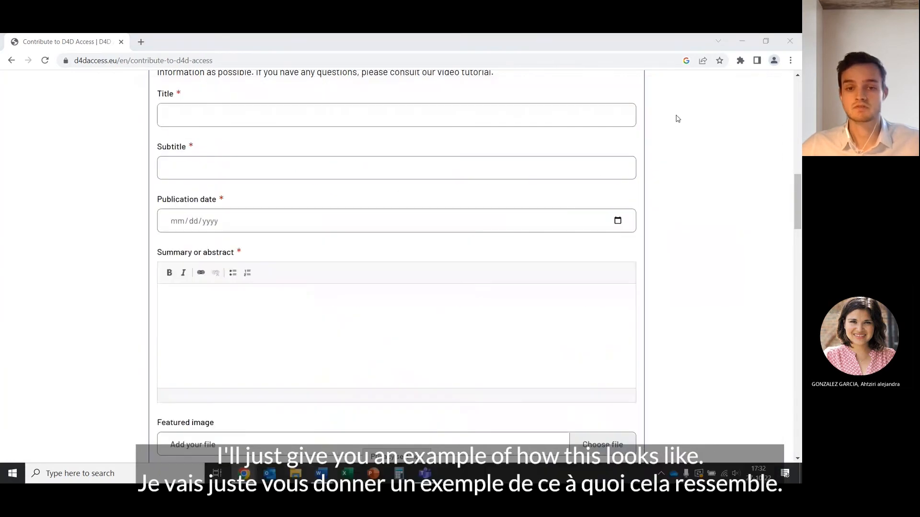
scroll(239, 145, up, 10)
scroll(437, 244, up, 2)
scroll(494, 229, down, 2)
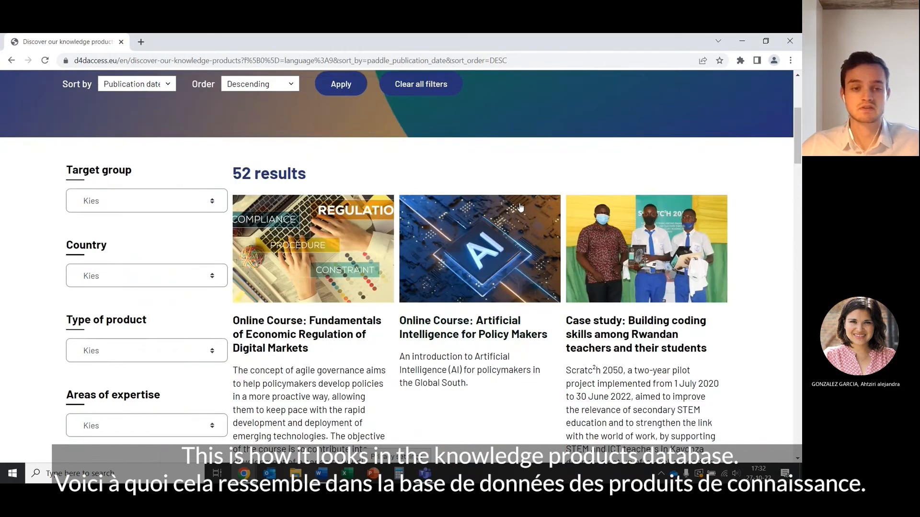
scroll(304, 222, down, 2)
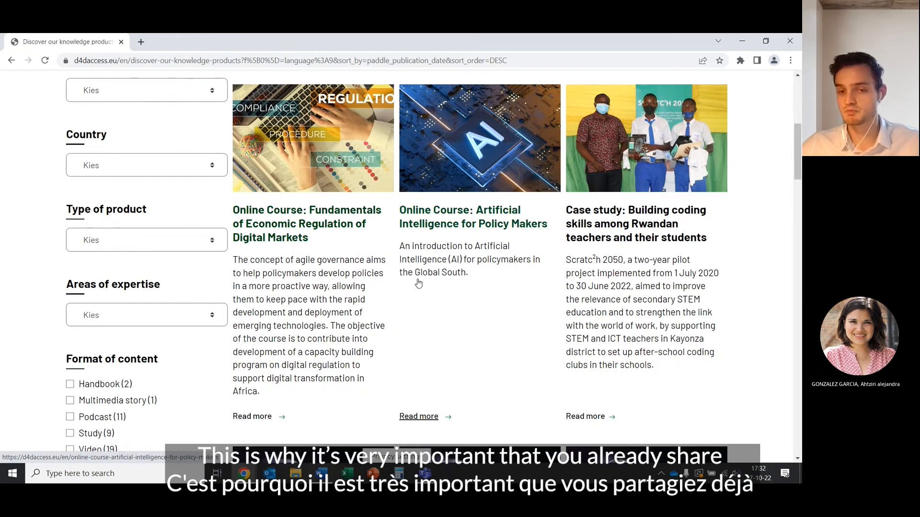
scroll(407, 269, up, 1)
scroll(407, 268, down, 1)
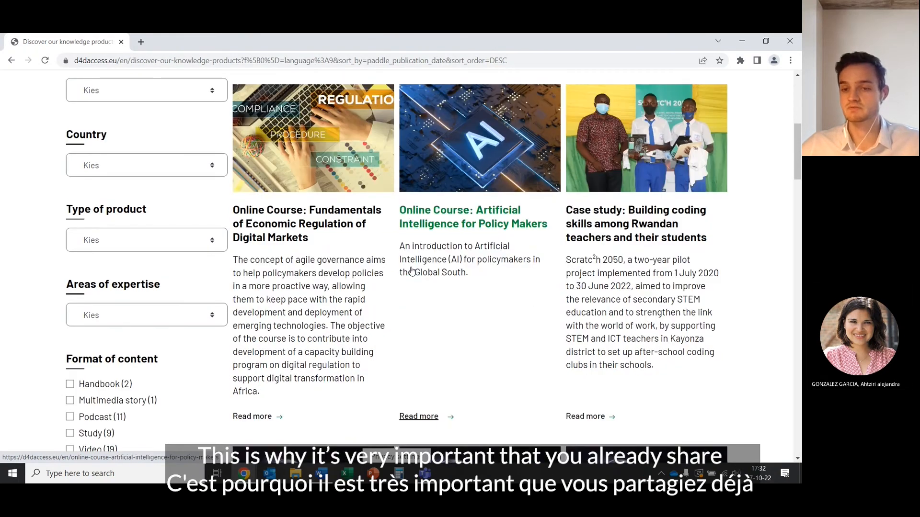
click(741, 42)
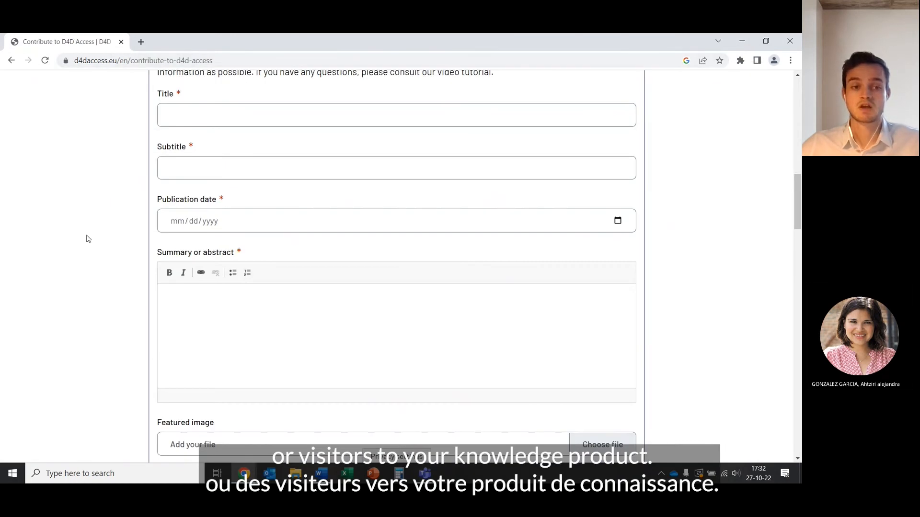
Add Kenya and Uganda as the countries covered by the knowledge product.
scroll(111, 239, down, 5)
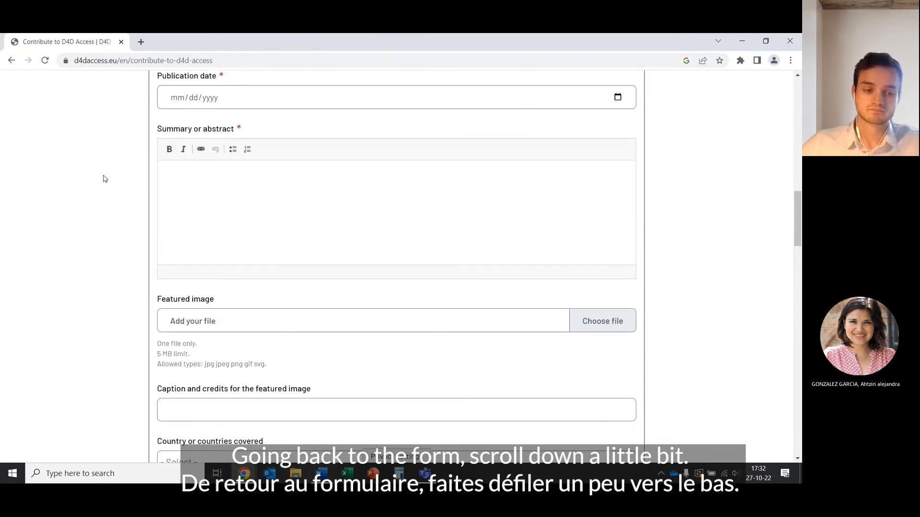
scroll(103, 171, down, 1)
scroll(105, 172, up, 1)
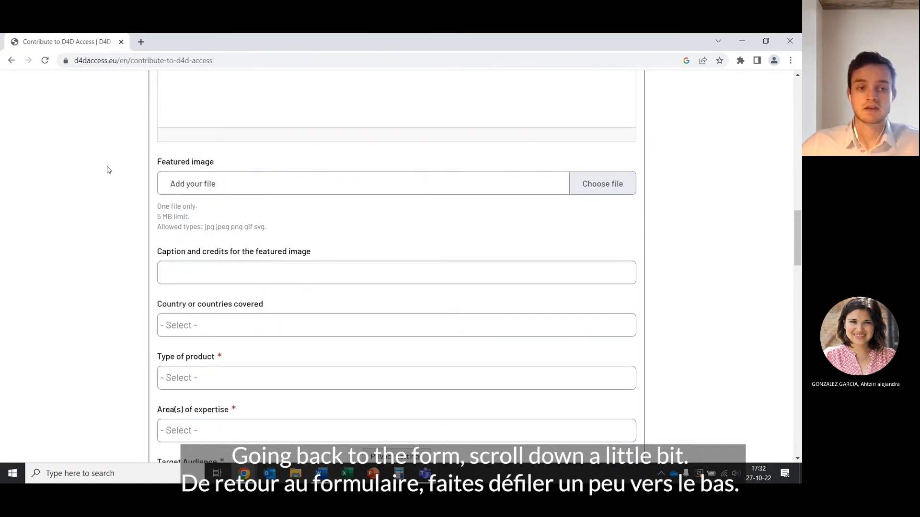
scroll(107, 170, down, 1)
scroll(107, 171, down, 2)
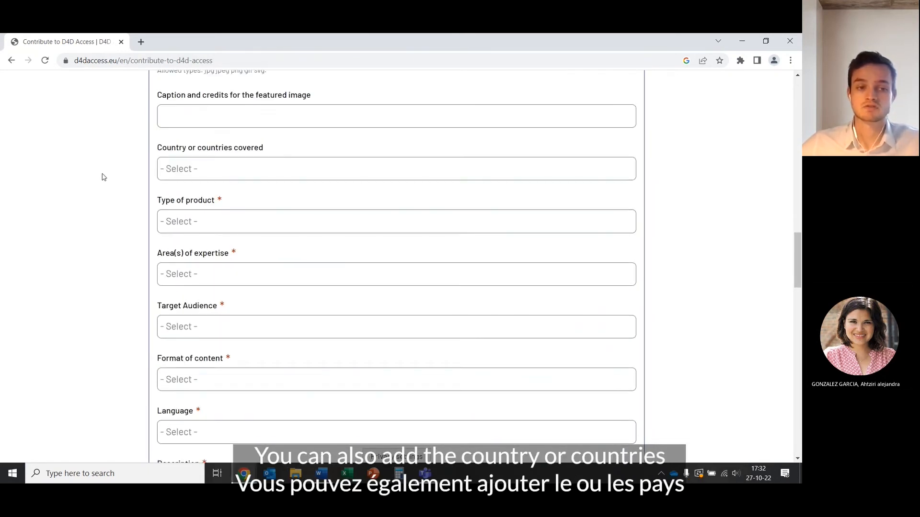
click(221, 168)
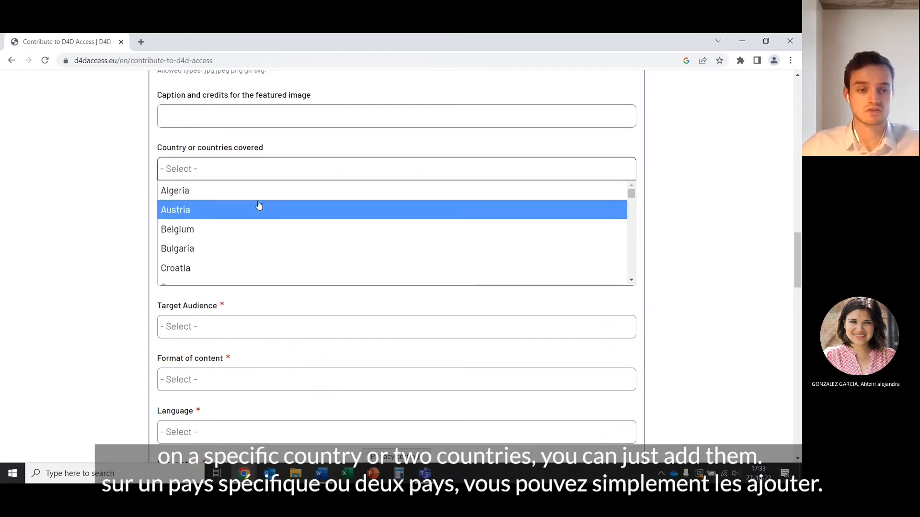
text(ken)
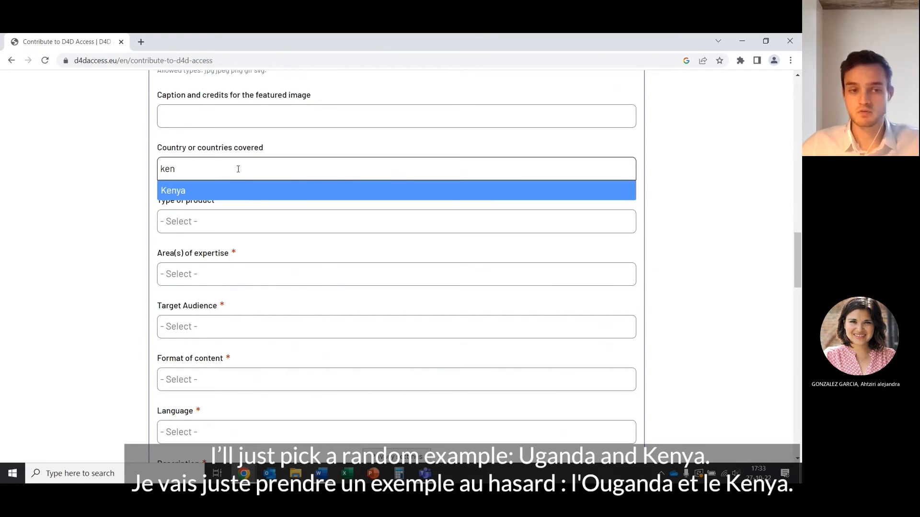
click(250, 194)
text(ug)
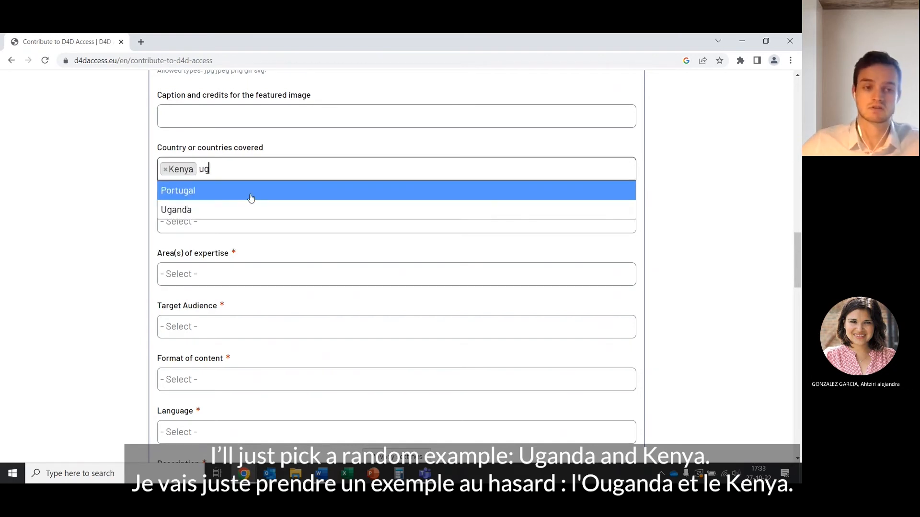
click(272, 208)
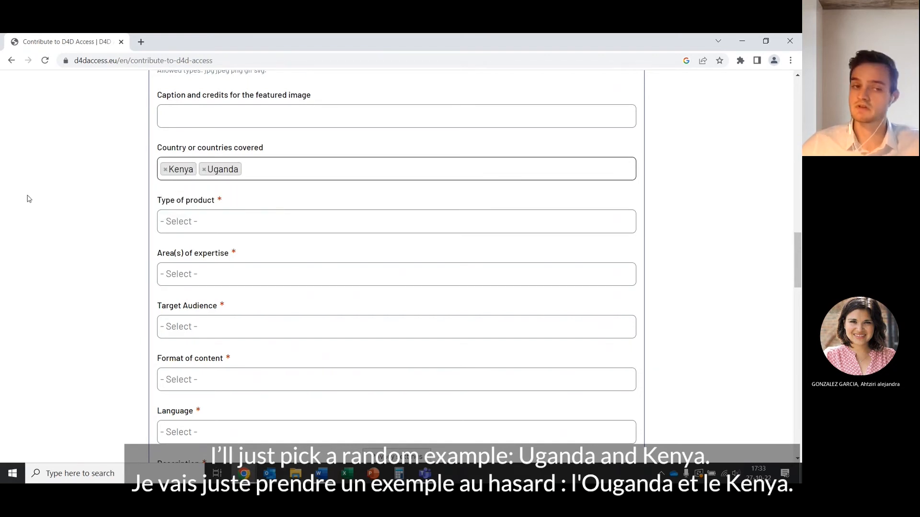
Select Case study, Event recording and Guidelines as the types of product.
scroll(119, 165, down, 1)
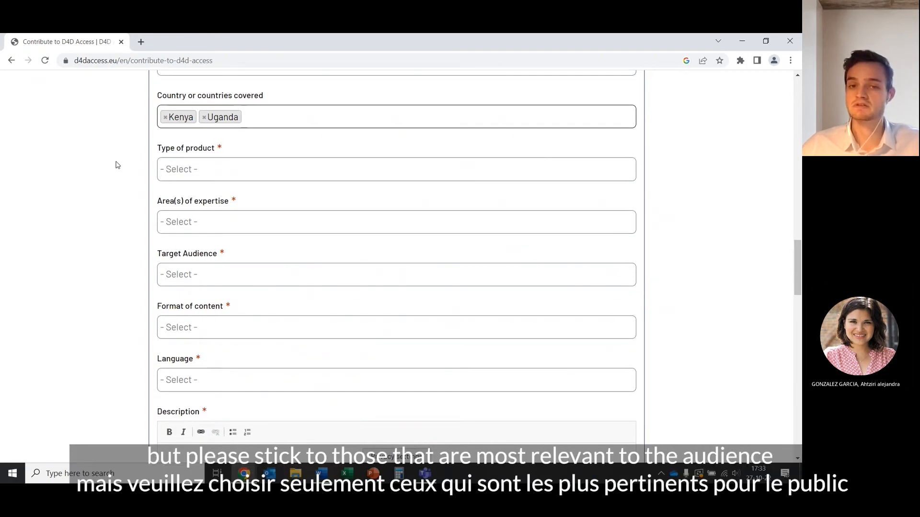
click(198, 163)
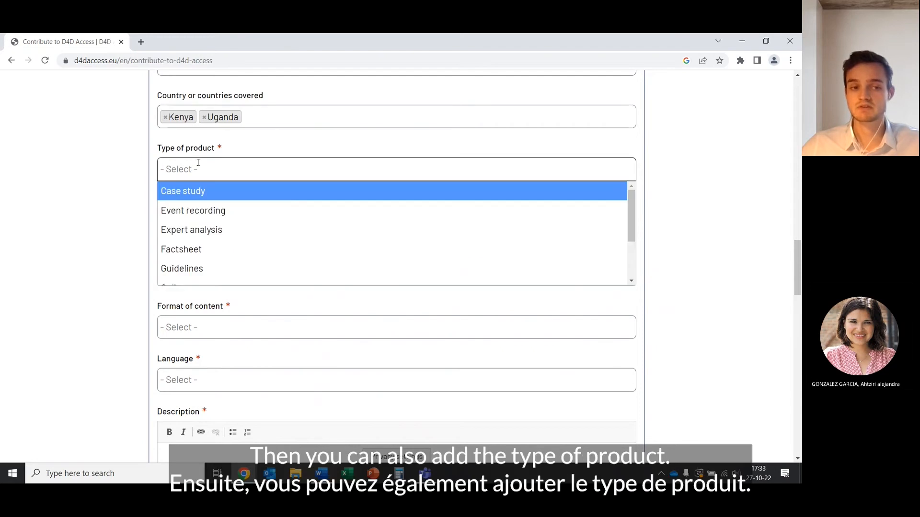
click(212, 193)
click(247, 173)
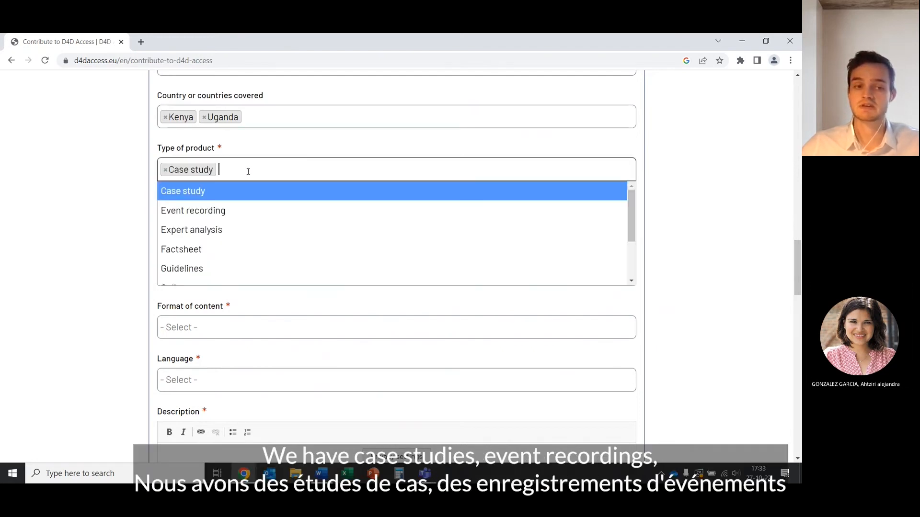
click(222, 211)
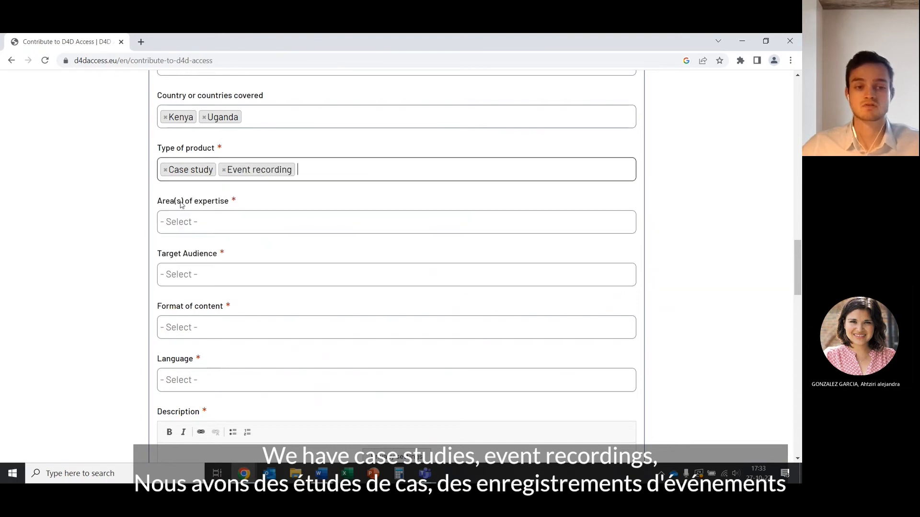
click(216, 170)
click(193, 268)
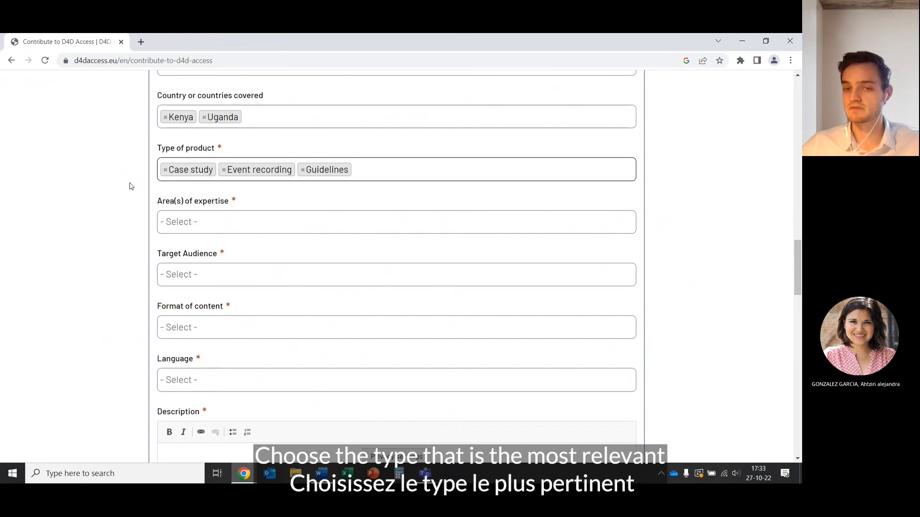
Select Connectivity and Digital financial services as the areas of expertise.
scroll(128, 184, down, 2)
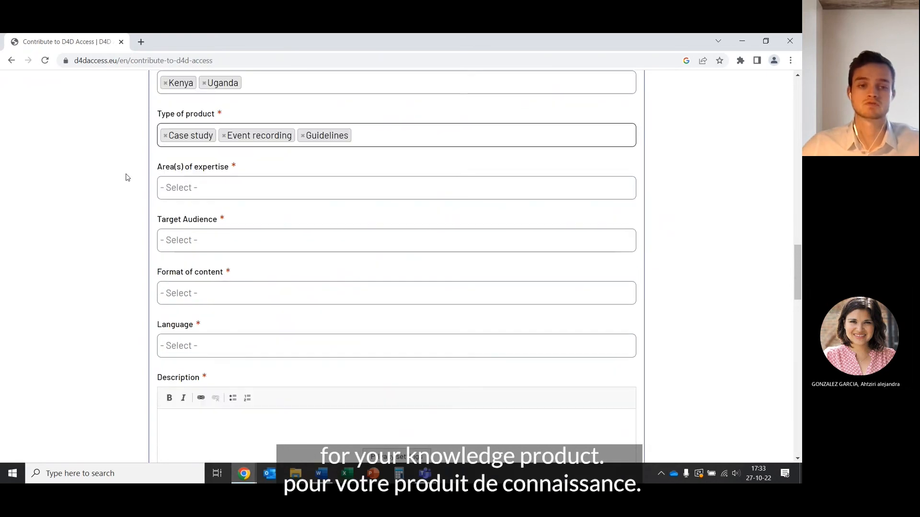
click(170, 176)
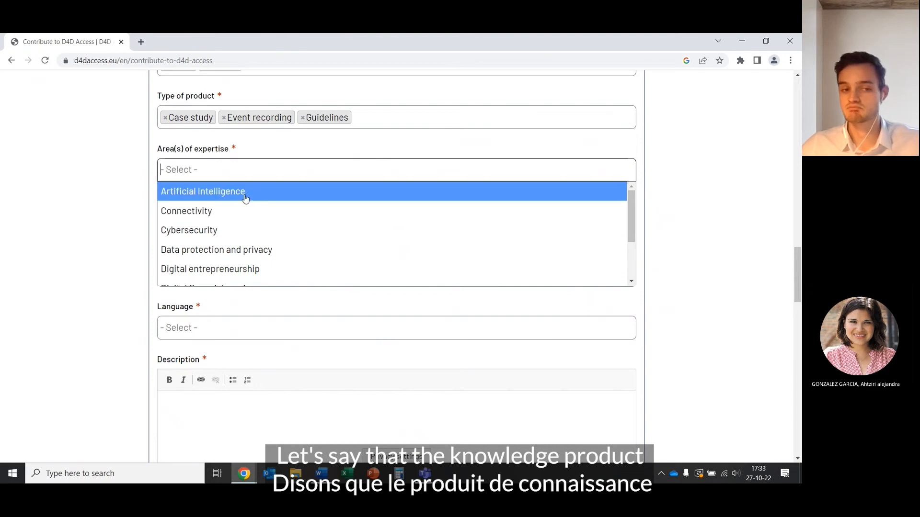
click(214, 213)
click(239, 178)
scroll(248, 246, down, 1)
click(228, 238)
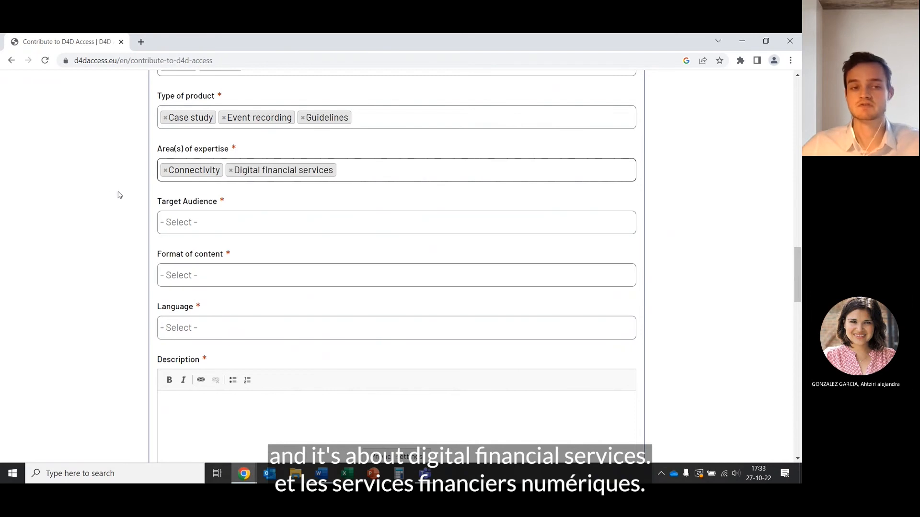
Select Private sector and Governments and public institutions as the target audience.
scroll(110, 195, down, 1)
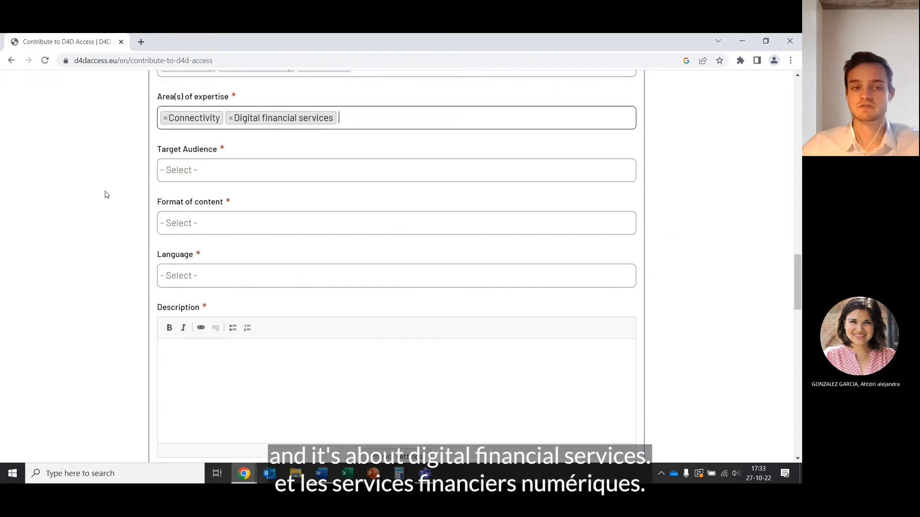
click(178, 175)
click(225, 270)
click(238, 176)
click(221, 194)
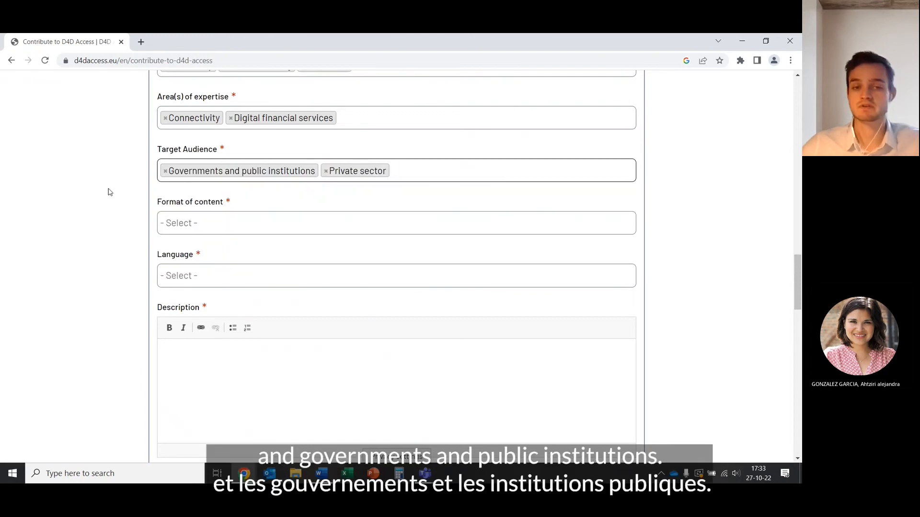
Set the format of content to Study.
click(189, 220)
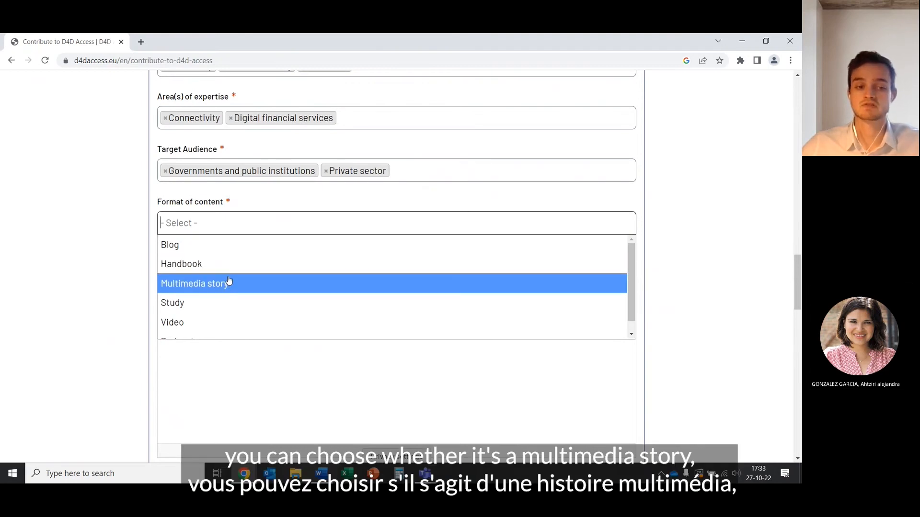
scroll(235, 276, down, 1)
scroll(244, 269, up, 1)
scroll(249, 269, down, 1)
click(187, 293)
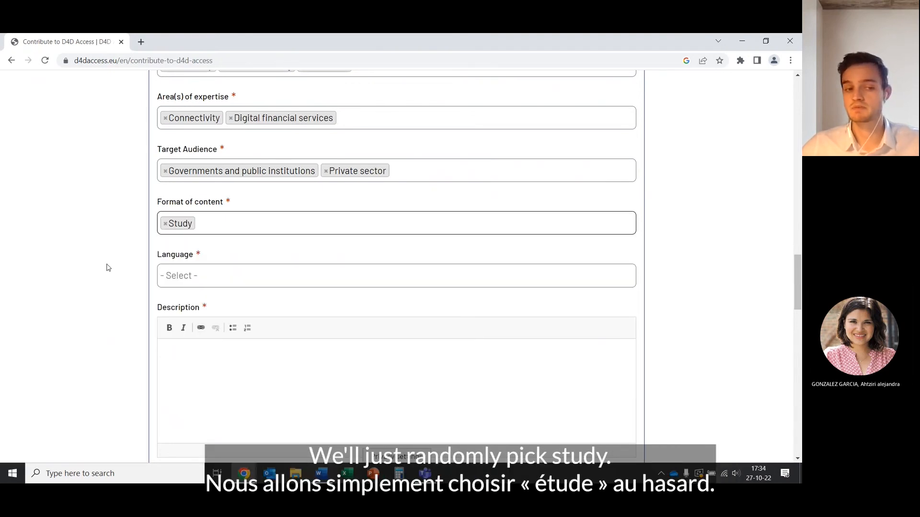
Set the language of the knowledge product to English.
scroll(114, 213, down, 1)
click(197, 224)
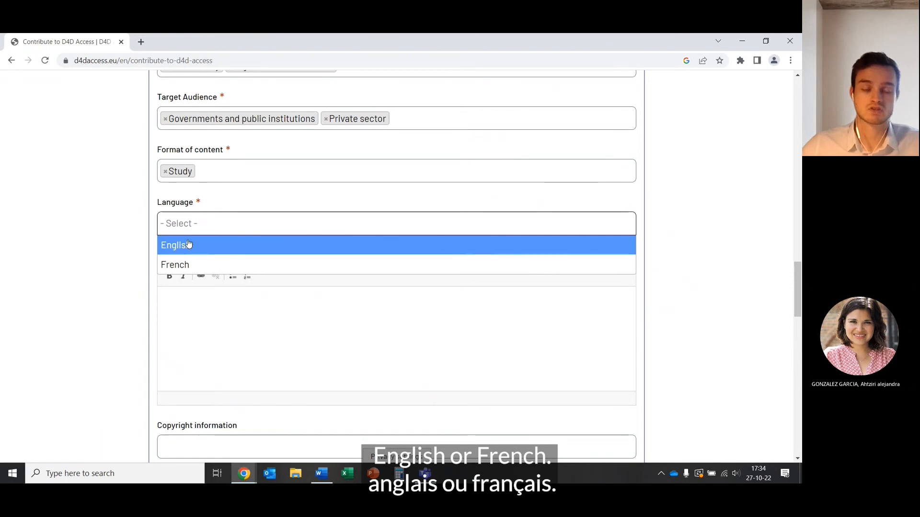
click(188, 245)
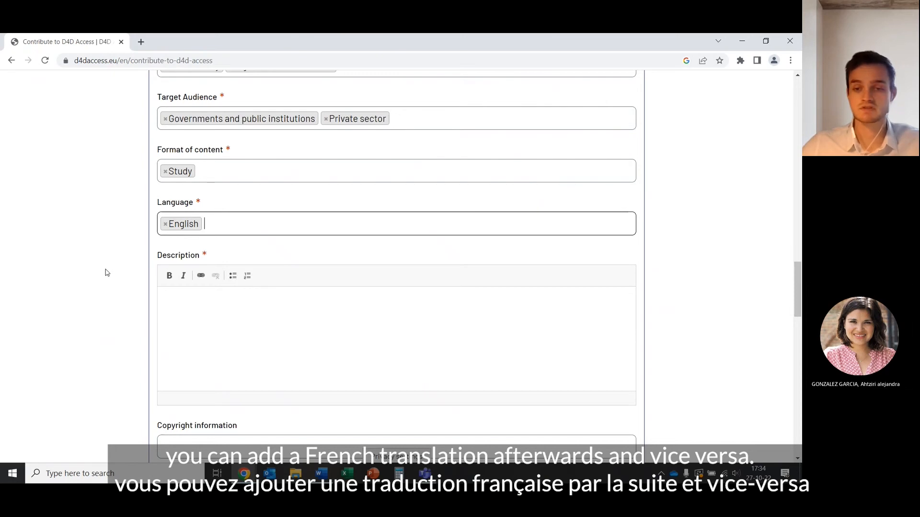
Place the text cursor in the empty Description field of the form.
scroll(93, 253, down, 1)
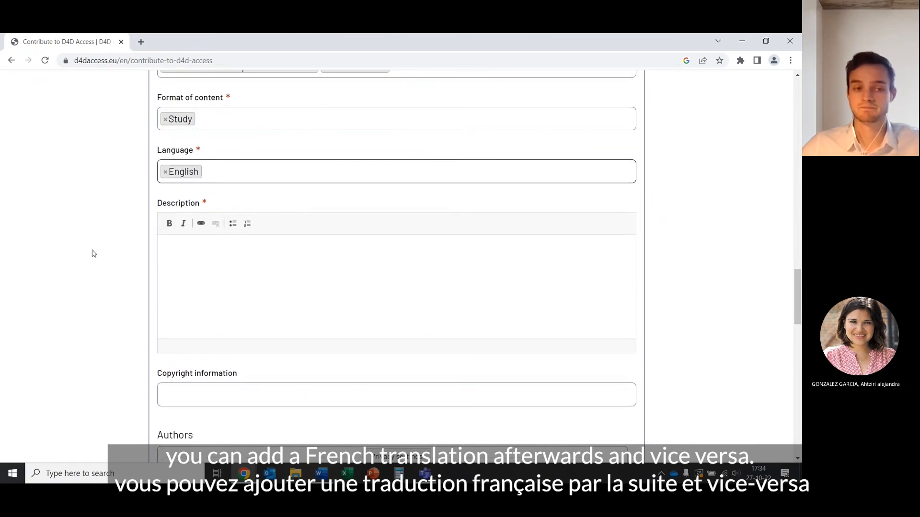
click(209, 242)
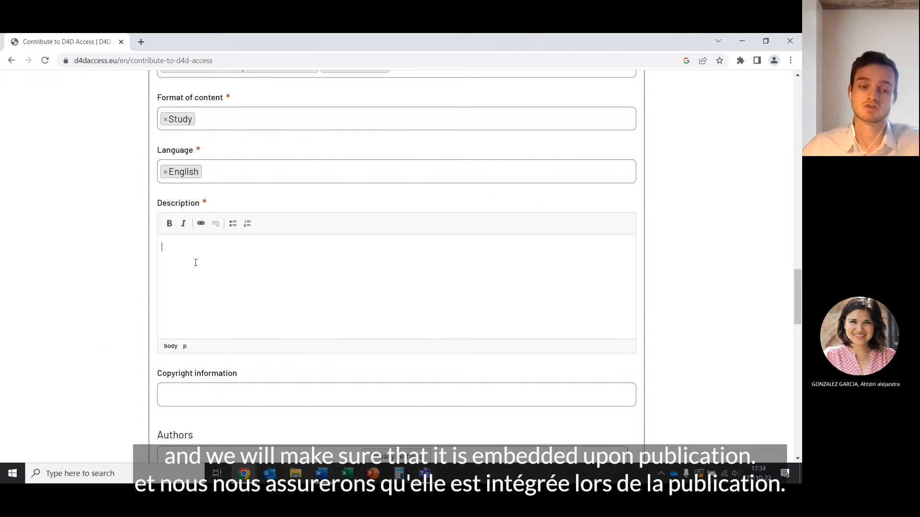
Enter test as the first author of the knowledge product and add a second author entry containing test1.
scroll(139, 232, down, 1)
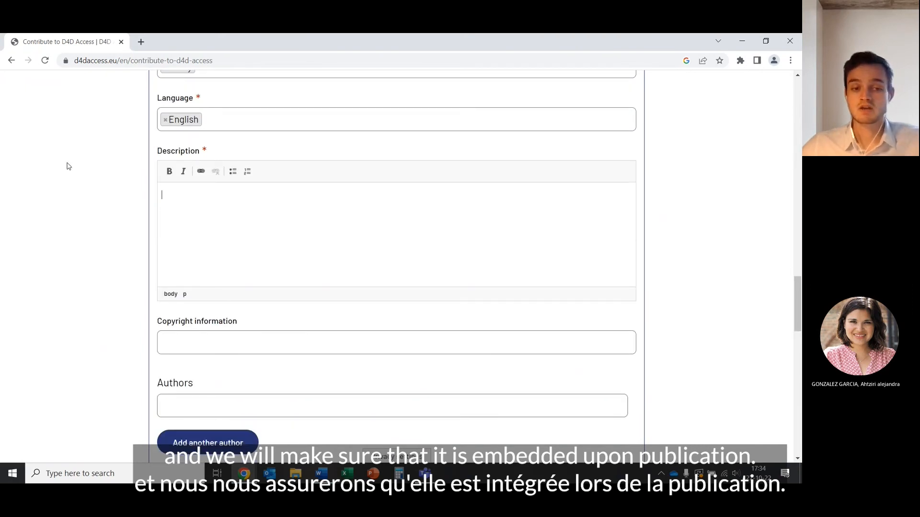
scroll(198, 265, down, 1)
click(210, 286)
click(226, 211)
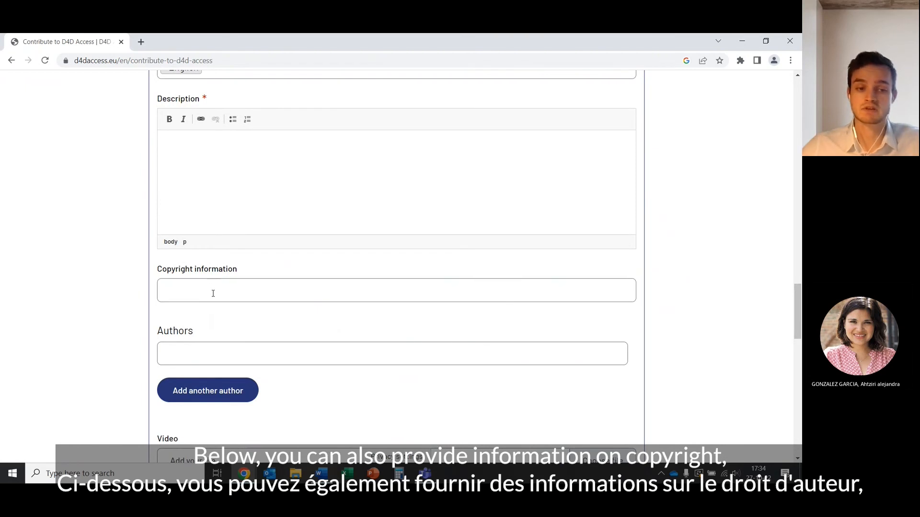
scroll(128, 242, down, 2)
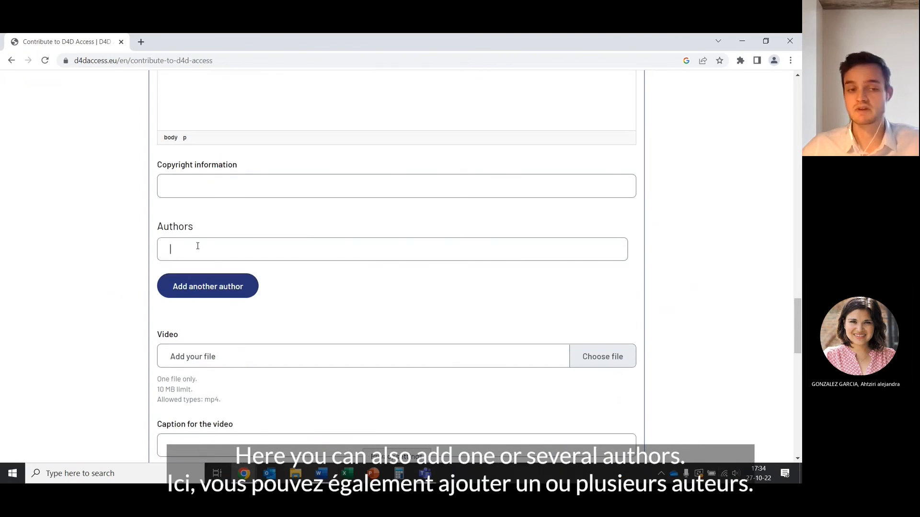
click(198, 246)
text(test)
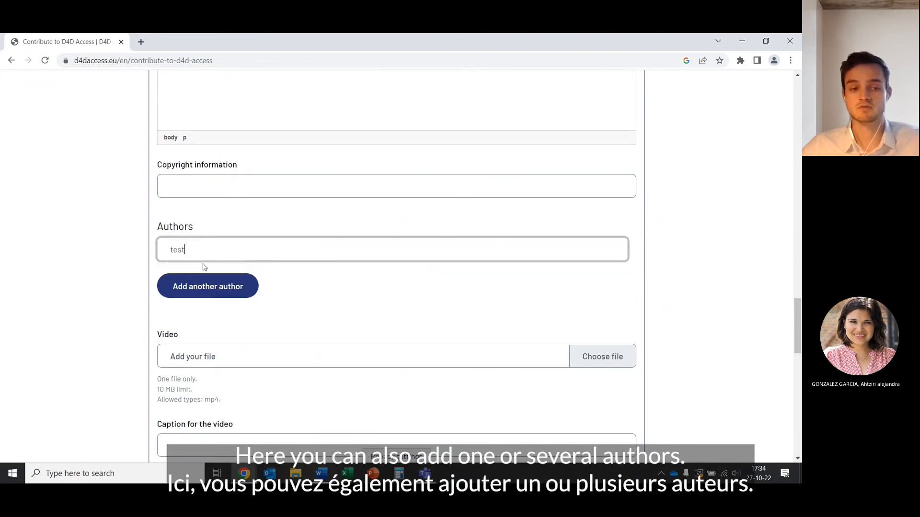
click(215, 286)
click(215, 286)
text(test1)
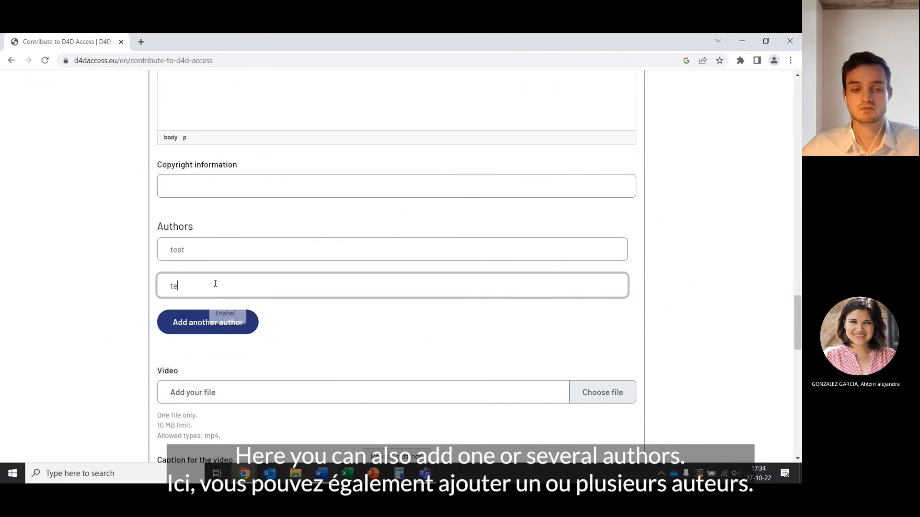
Examine the rest of the form: the video, caption, downloadable files and logo fields, the two required declarations and the saving options.
scroll(314, 328, down, 2)
scroll(119, 177, down, 1)
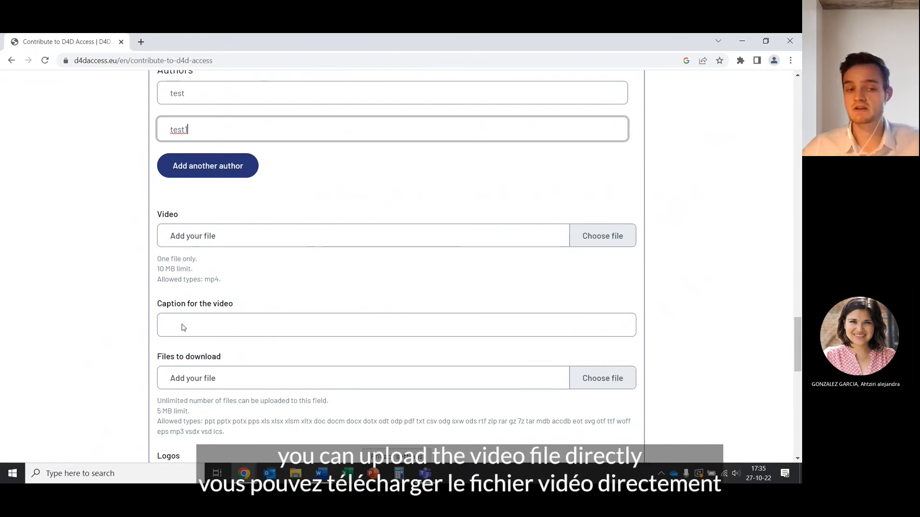
scroll(129, 268, down, 2)
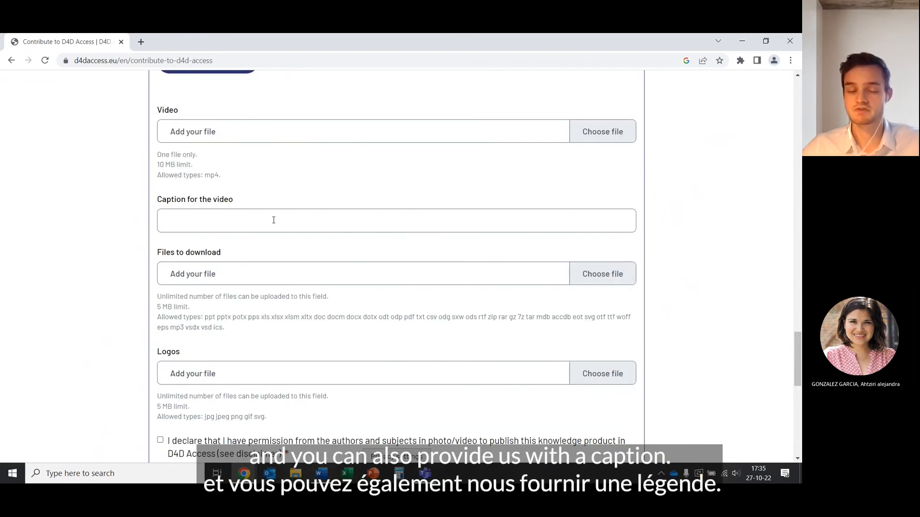
scroll(138, 183, down, 1)
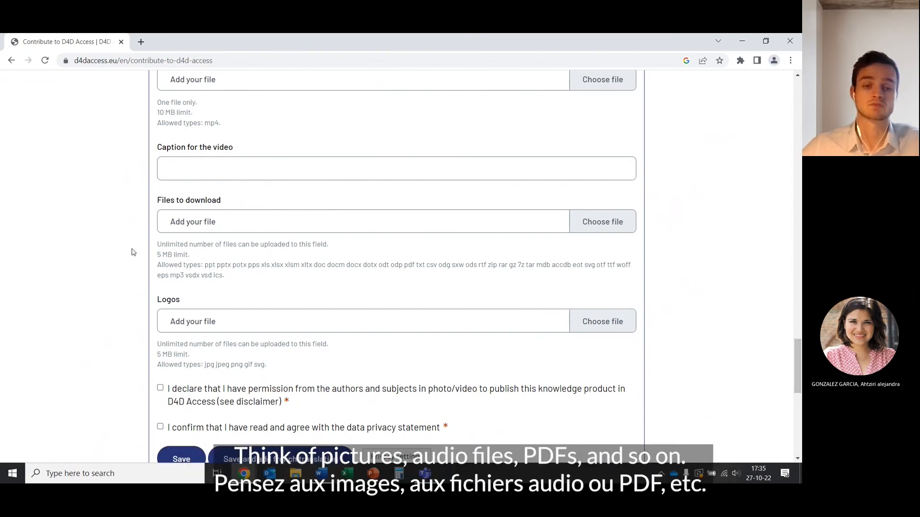
scroll(132, 250, down, 1)
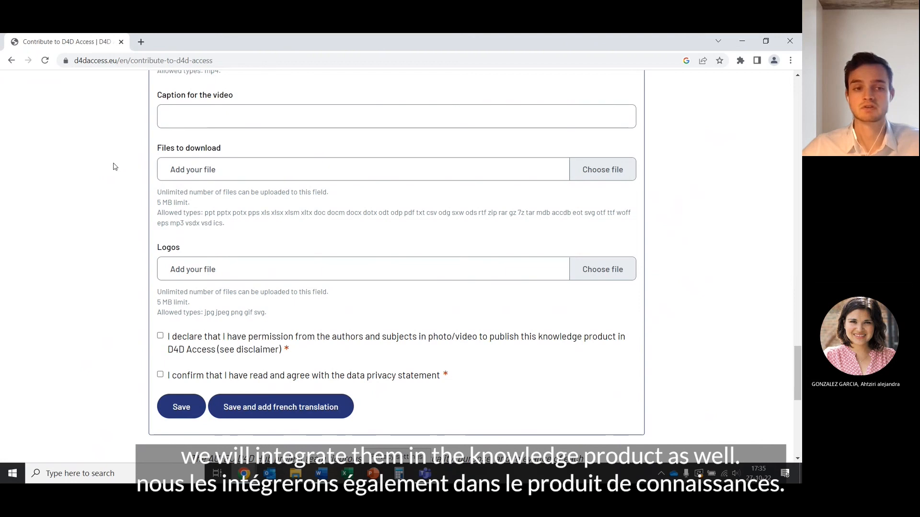
scroll(115, 167, down, 1)
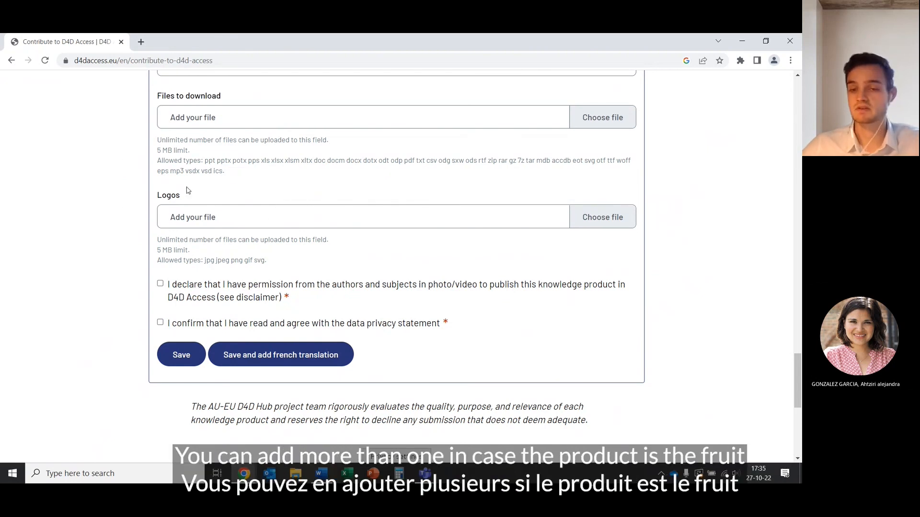
scroll(109, 184, down, 1)
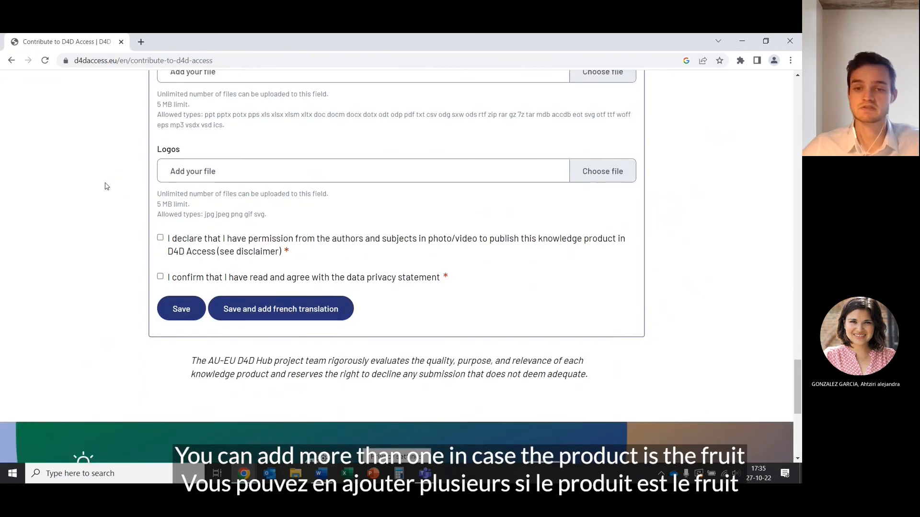
scroll(107, 186, up, 1)
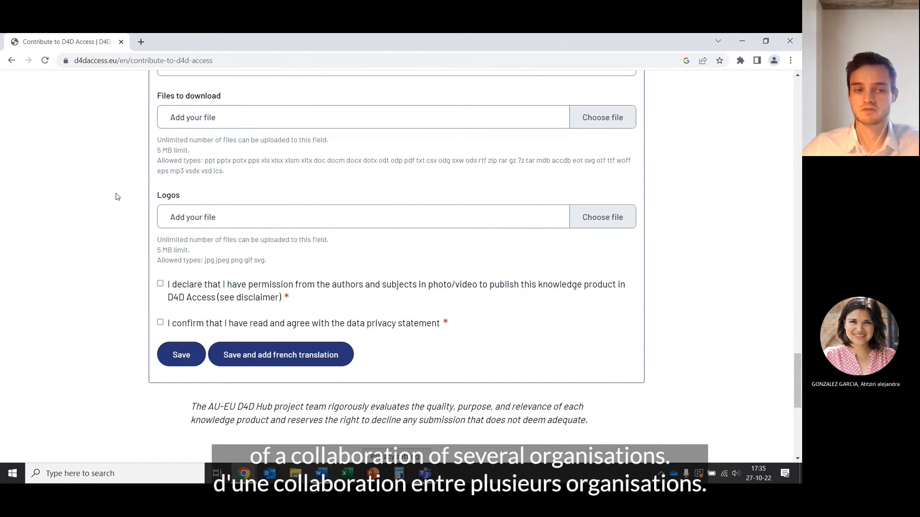
scroll(118, 196, down, 1)
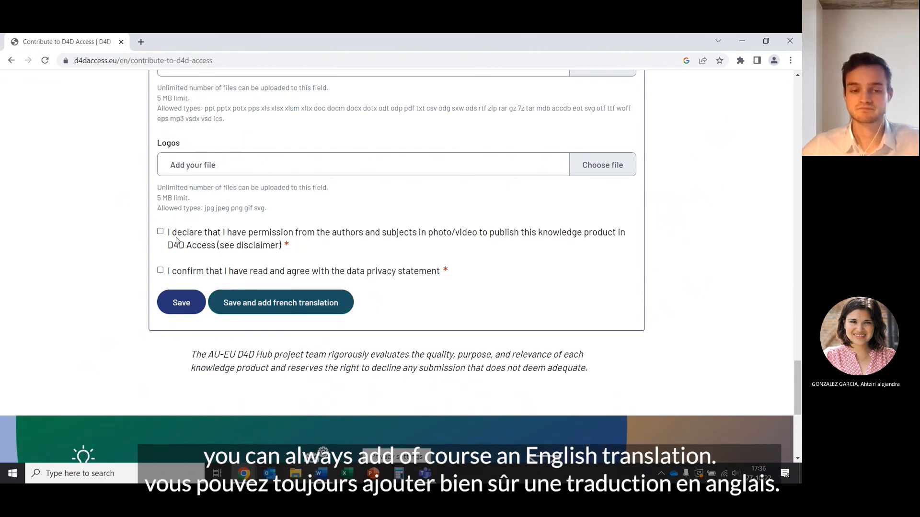
scroll(110, 243, down, 1)
scroll(109, 243, down, 2)
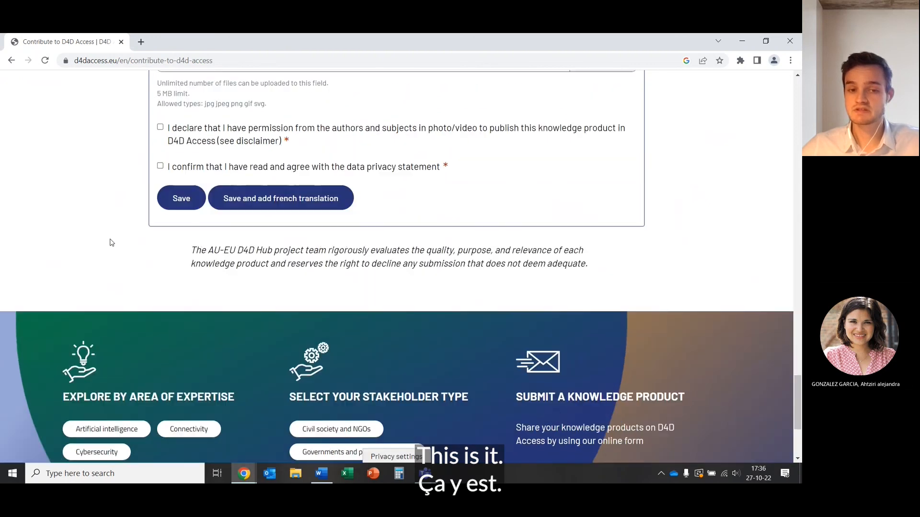
scroll(110, 242, up, 2)
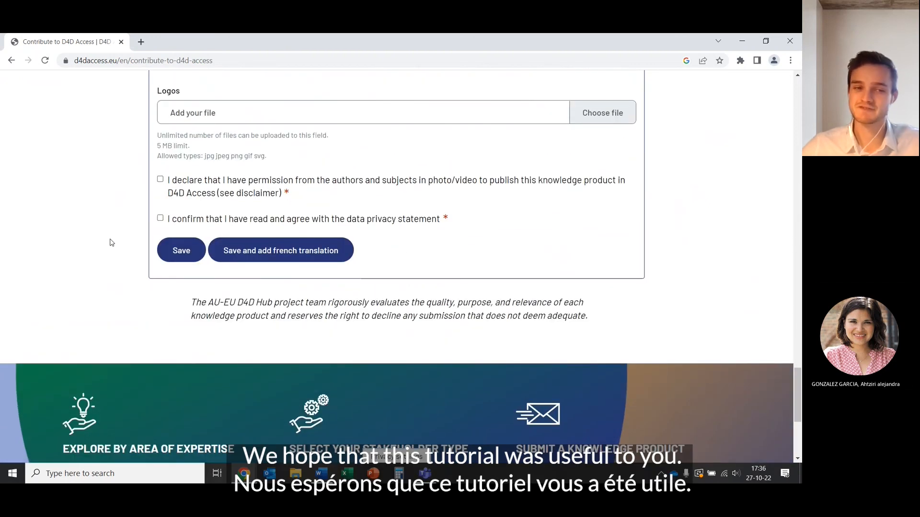